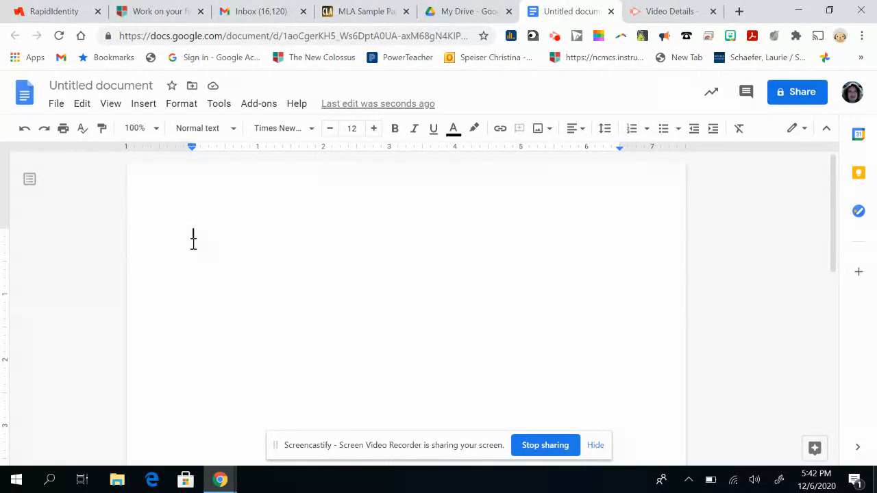
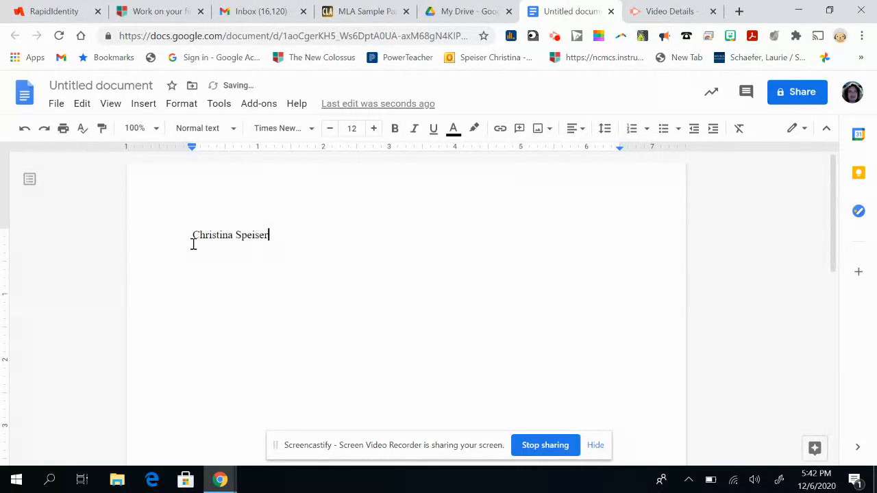
Enter the student's full name on the first line and the teacher's title and full name on the second
key("Return")
key("Return")
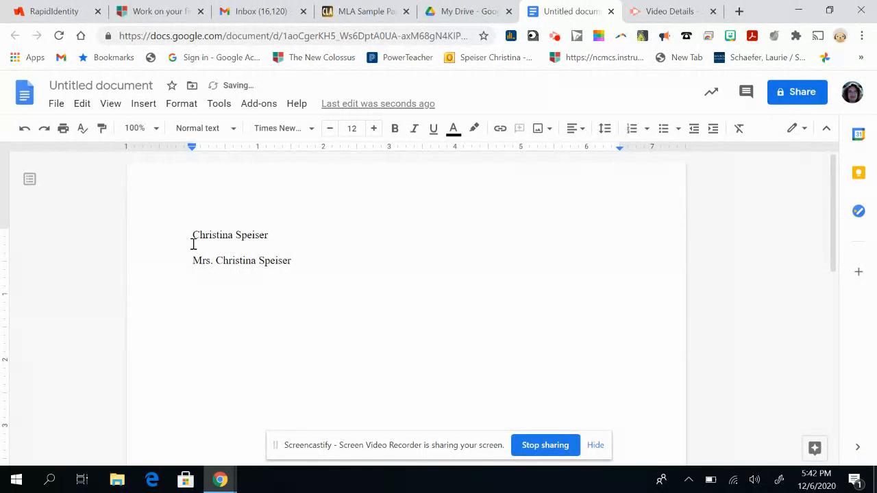
Add the course line "English I Honors" and the date line "7 December 2020" below the teacher's name
type("English I Honors")
key("Return")
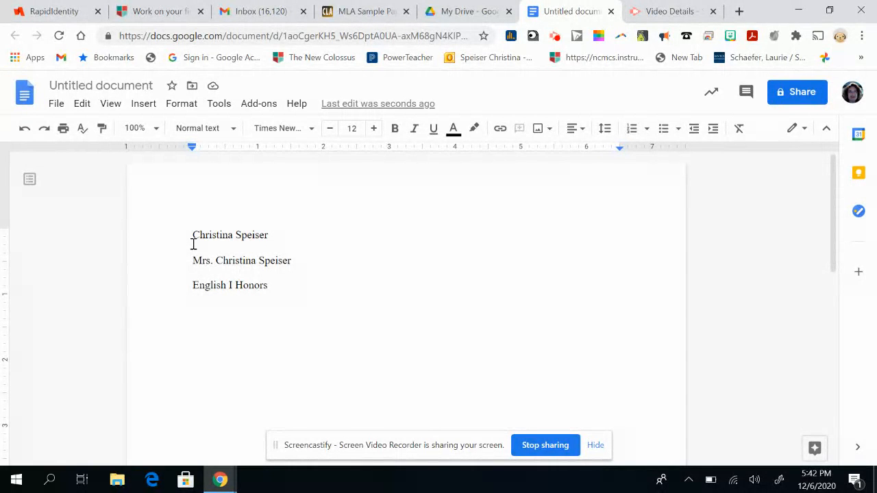
type("7 December ")
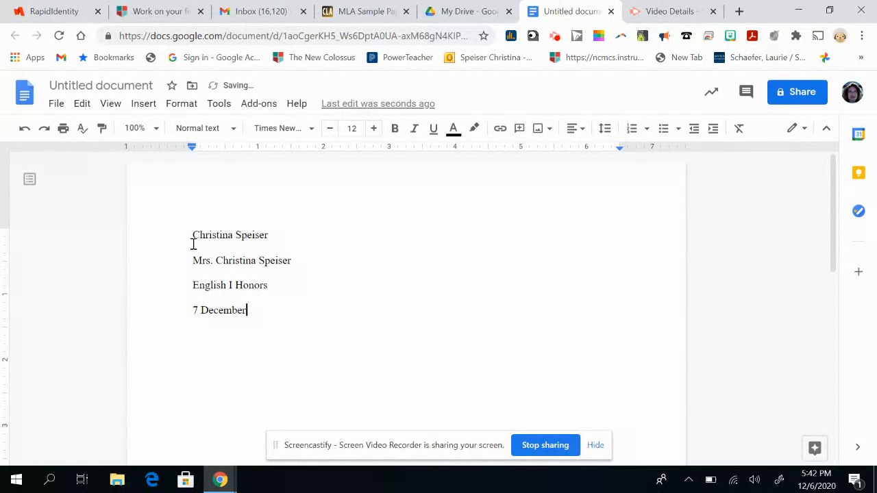
type("2020")
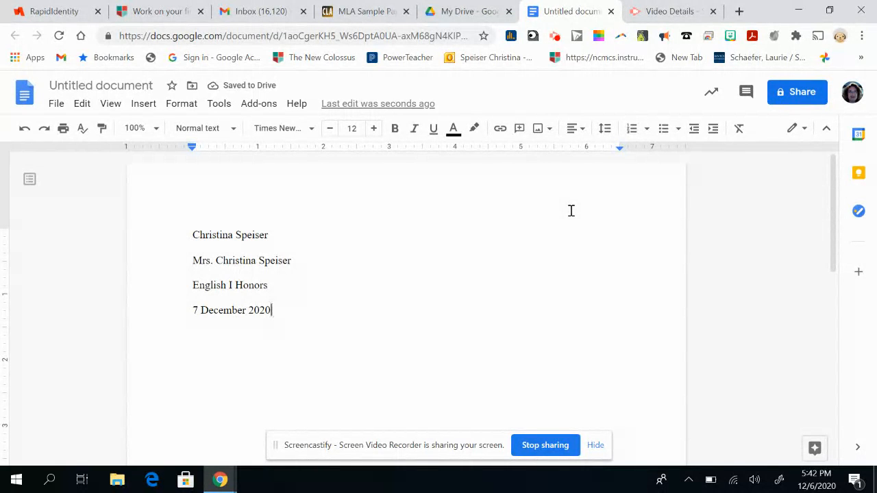
Insert a right-aligned page header containing the student's last name followed by a space
left_click(144, 105)
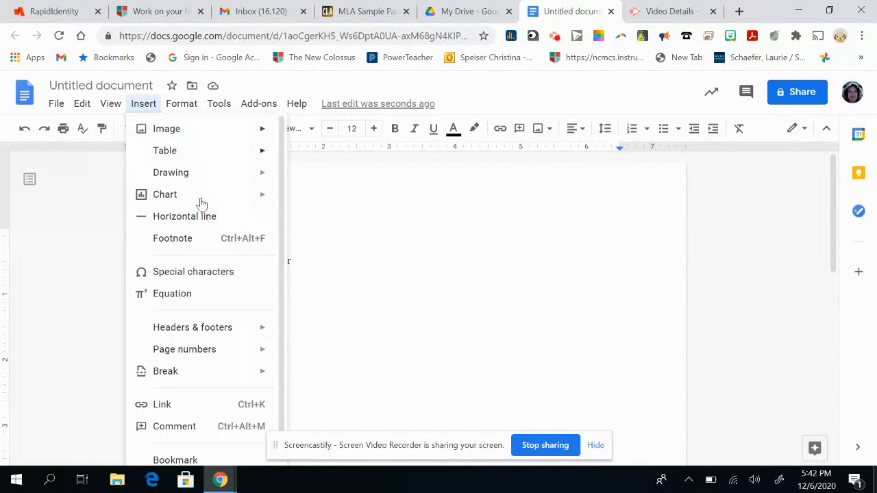
mouse_move(216, 336)
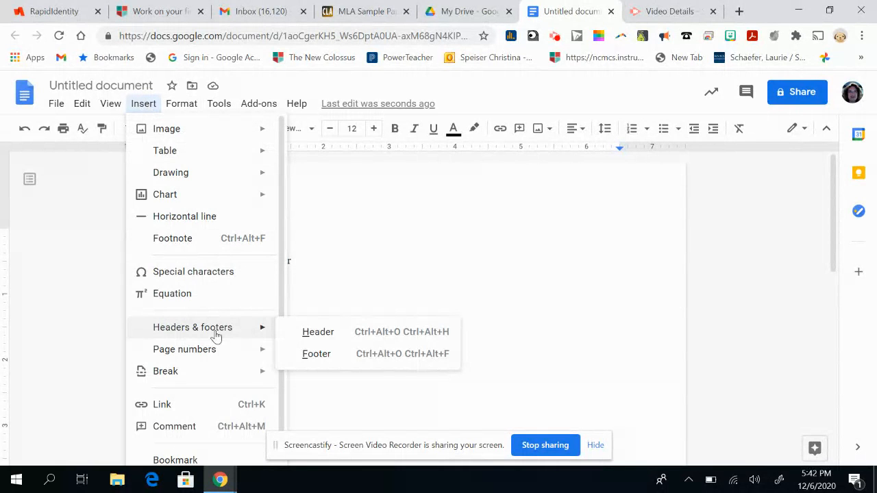
left_click(318, 333)
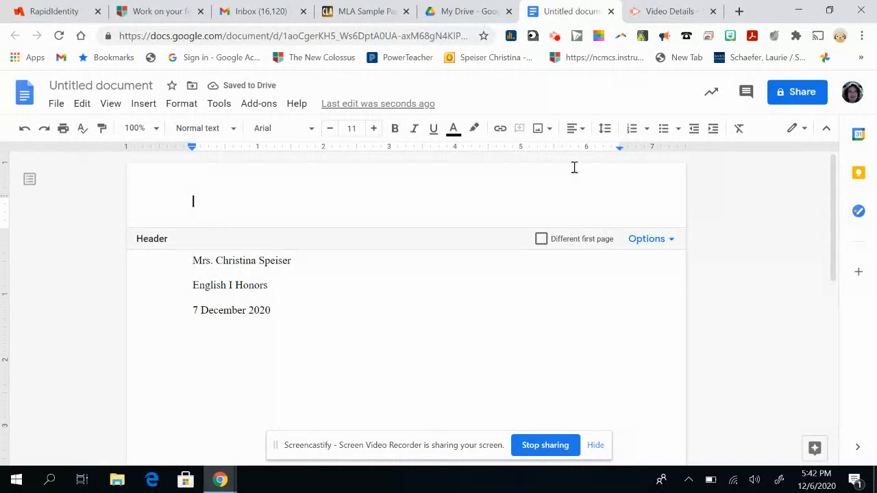
left_click(583, 131)
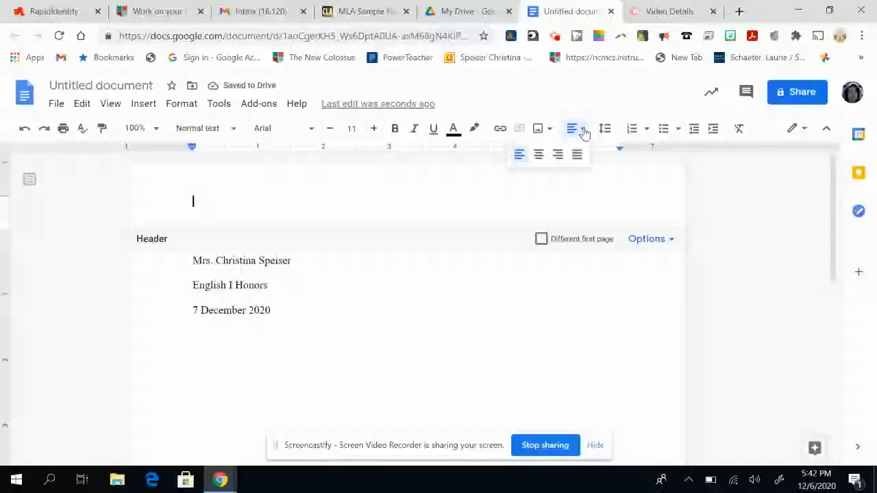
left_click(559, 158)
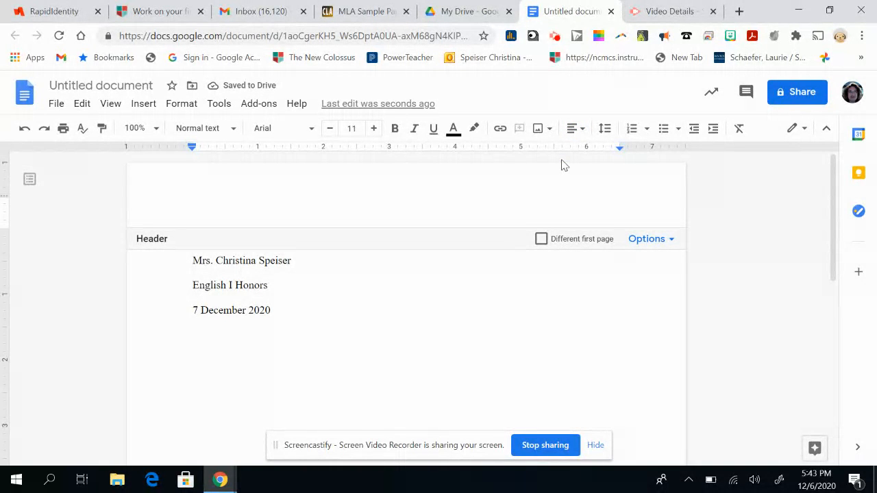
type("Speiser")
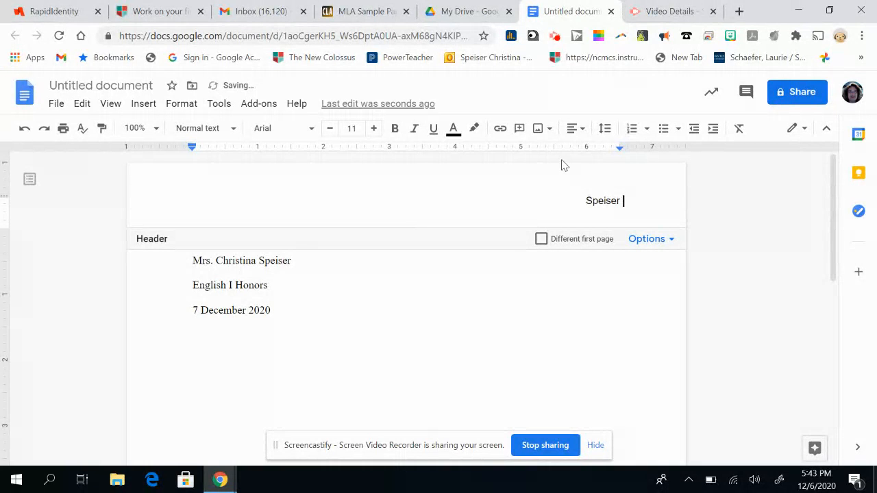
Add page numbers to the header, shown on the first page and starting at 1, and return to the body
left_click(652, 245)
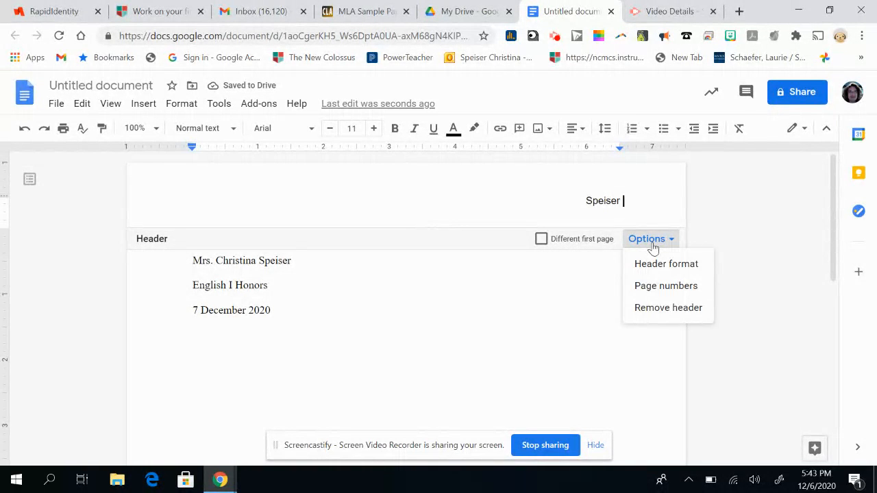
left_click(665, 286)
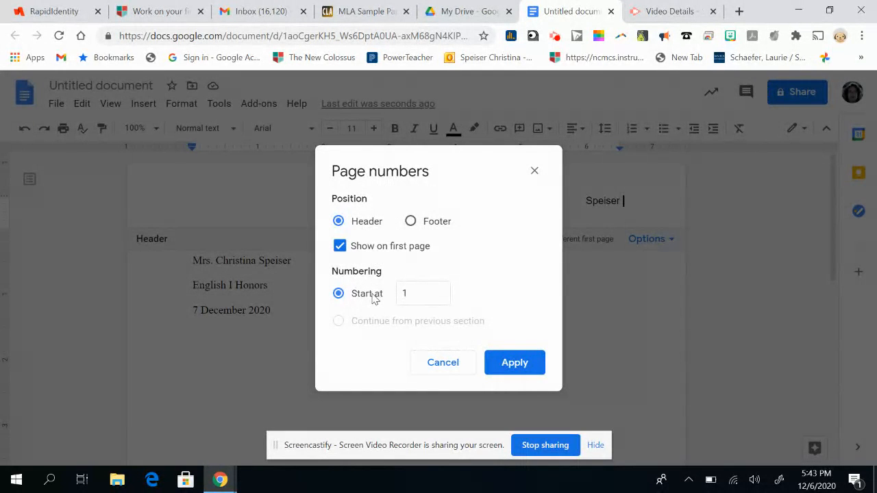
left_click(511, 363)
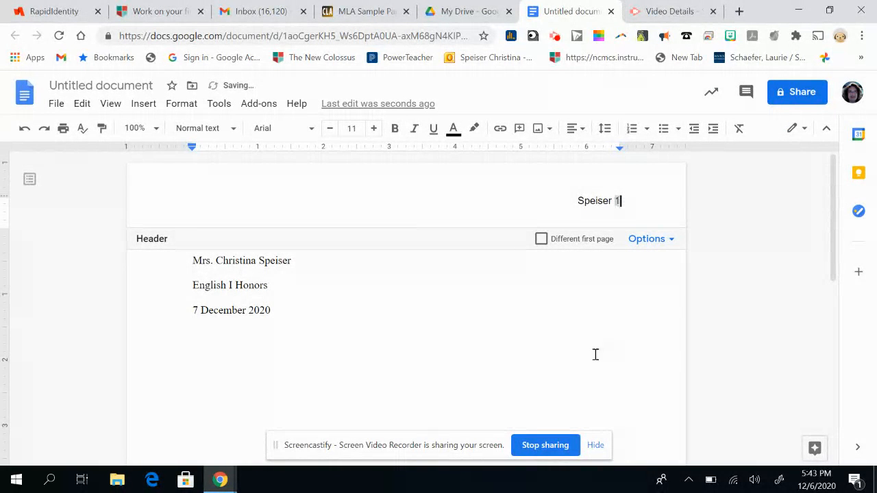
left_click(651, 344)
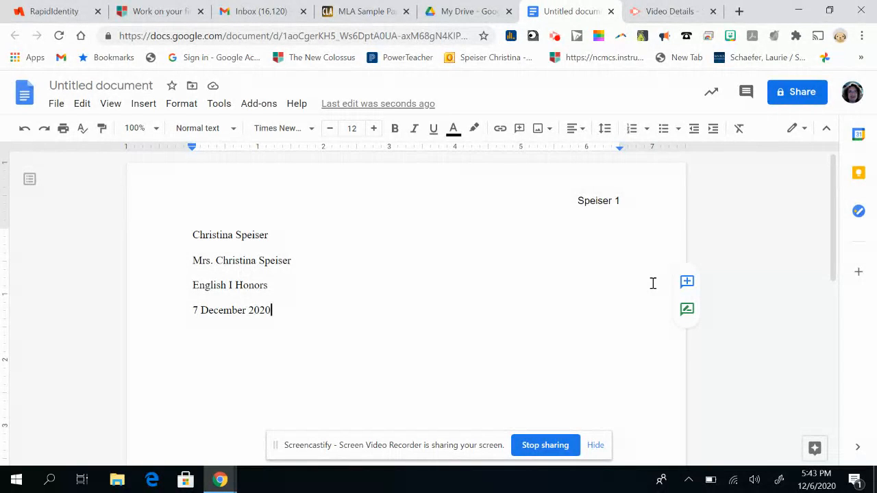
Start a new line directly below the date and center it
key("Return")
key("Return")
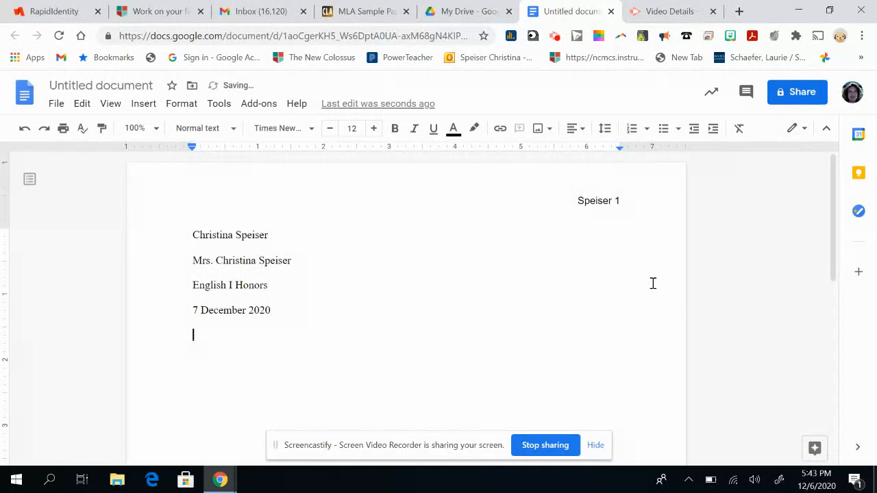
key("BackSpace")
key("Return")
left_click(583, 129)
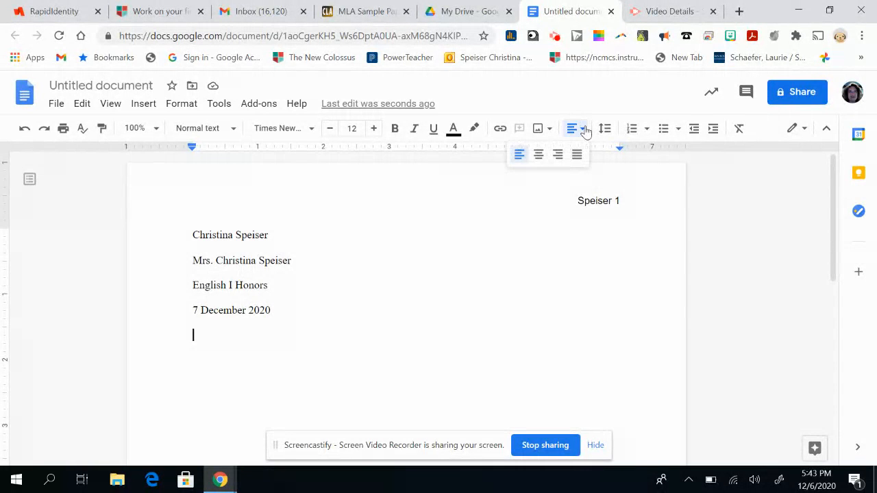
left_click(539, 155)
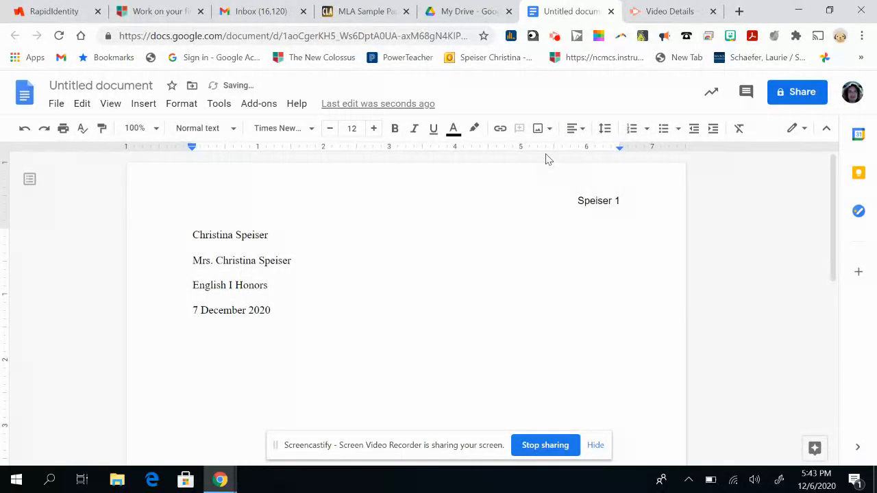
Enter the title "This is My Title" on the centered line
type("This is my title")
key("BackSpace")
key("BackSpace")
key("BackSpace")
key("BackSpace")
key("BackSpace")
key("BackSpace")
key("BackSpace")
key("BackSpace")
key("BackSpace")
key("BackSpace")
key("BackSpace")
type("is MY")
key("BackSpace")
key("BackSpace")
key("BackSpace")
type("My Title")
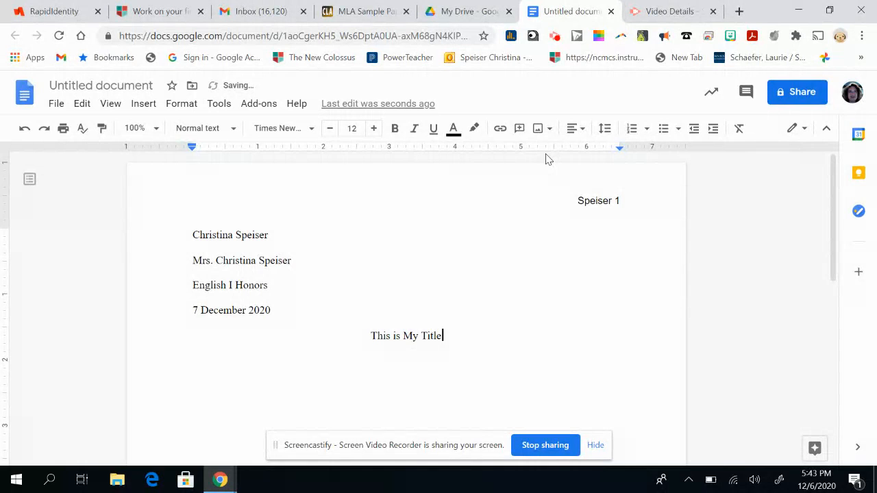
Start a left-aligned, indented paragraph below the title and fill it with the placeholder text "hakjdhdhahkhahakjhakjdfhk"
key("Return")
left_click(572, 128)
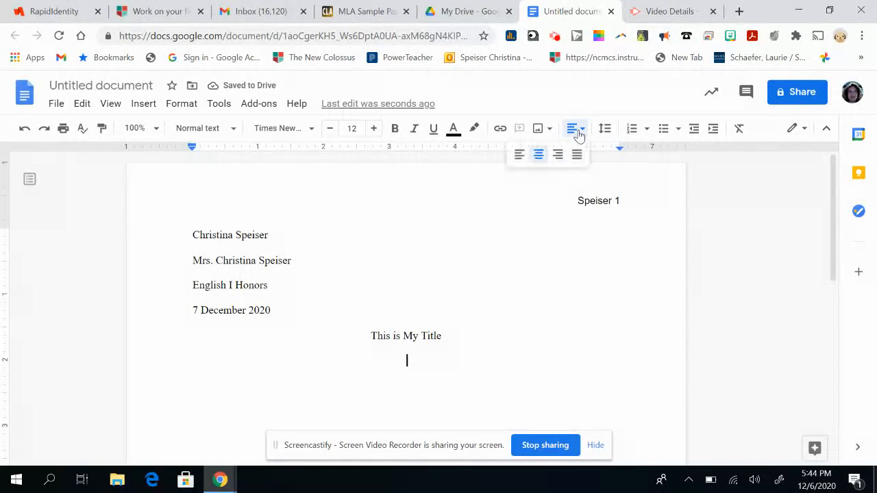
left_click(519, 156)
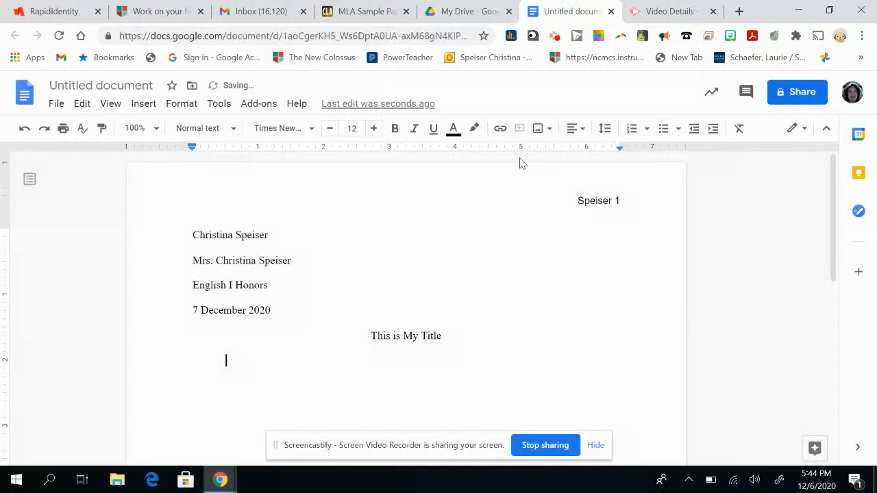
type("hakjdhdhahkhahakjhakjdfhk")
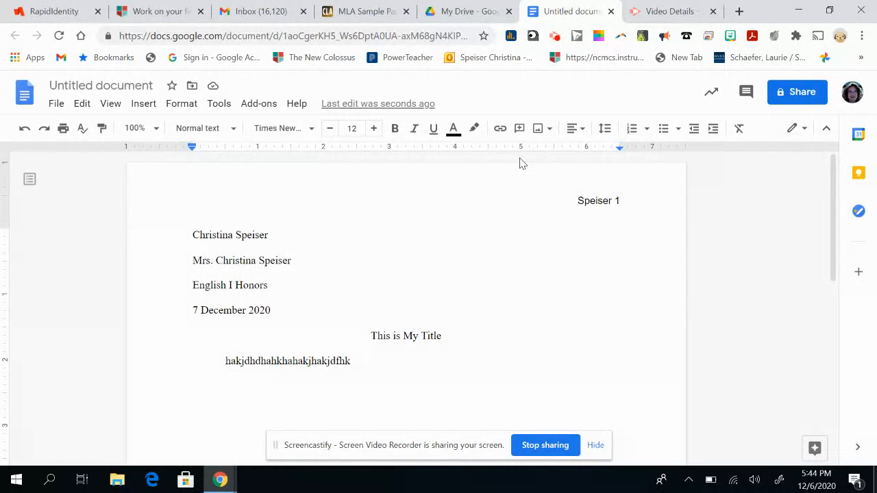
Open the bibliography manager of the EasyBib Bibliography Creator add-on
left_click(253, 106)
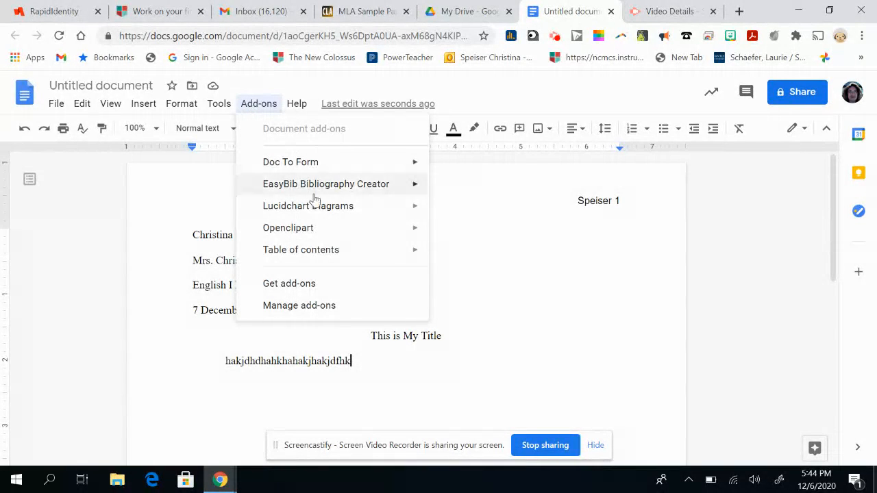
mouse_move(320, 189)
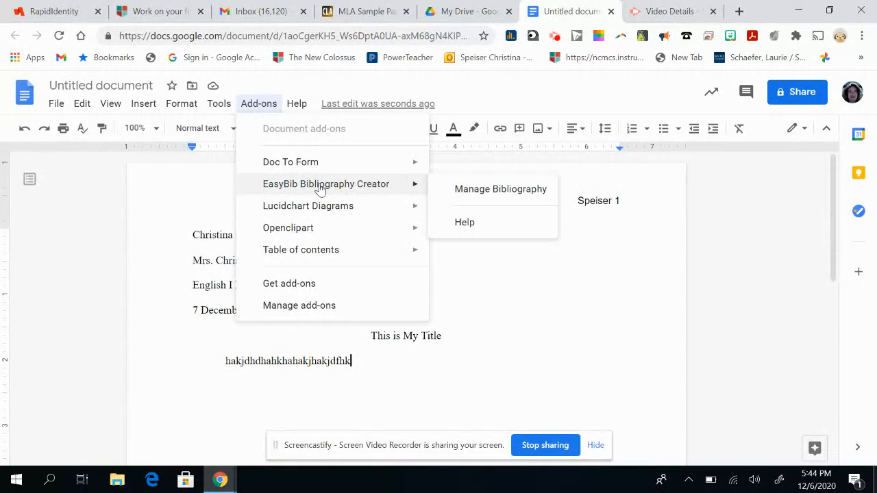
left_click(465, 189)
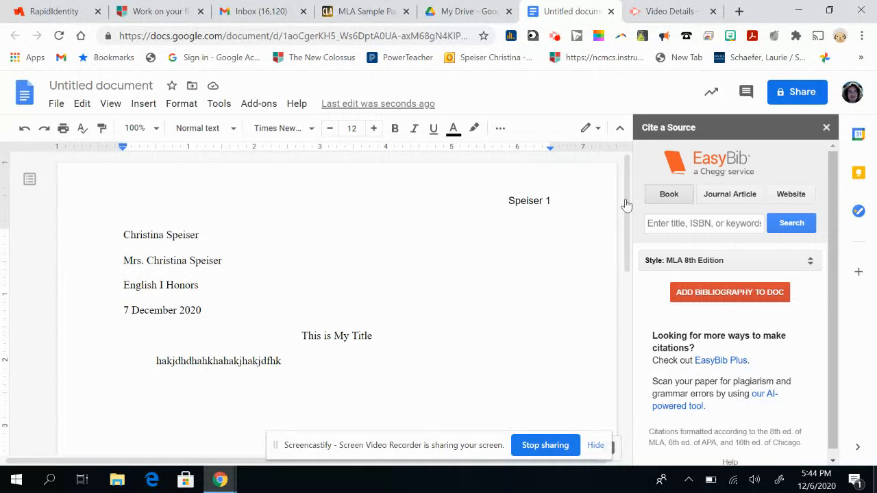
Search EasyBib's book sources for "to kill a mockingbird"
left_click(664, 226)
type("t")
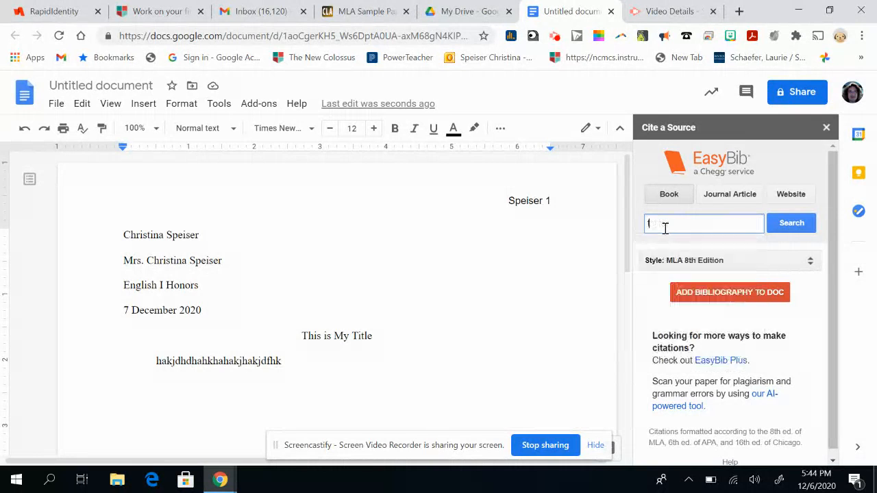
type("o kill a mockingbird")
left_click(791, 223)
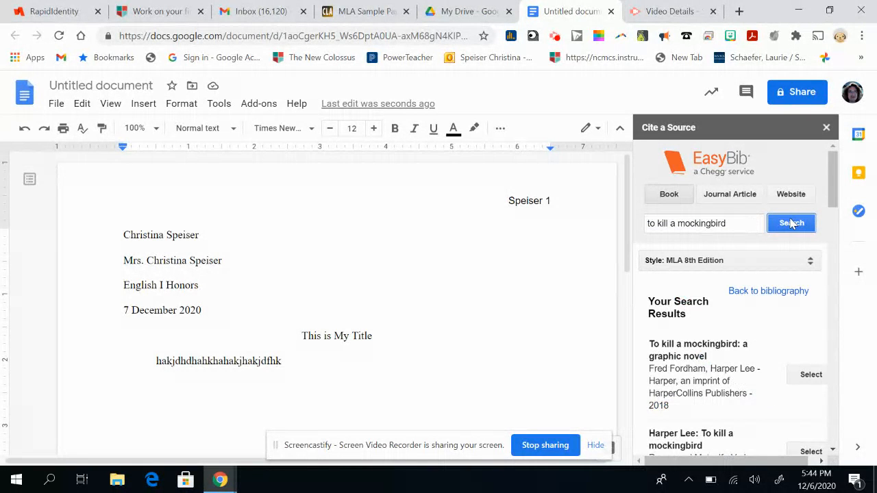
Select Harper Lee's TO KILL A MOCKINGBIRD, Vintage Classics 2020, from the results as an MLA 8th Edition source
scroll(715, 329, "down", 1)
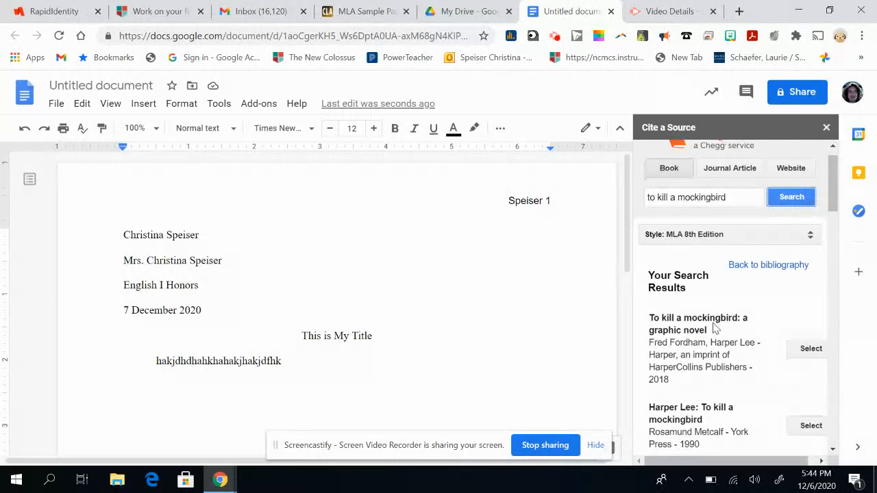
scroll(713, 329, "down", 1)
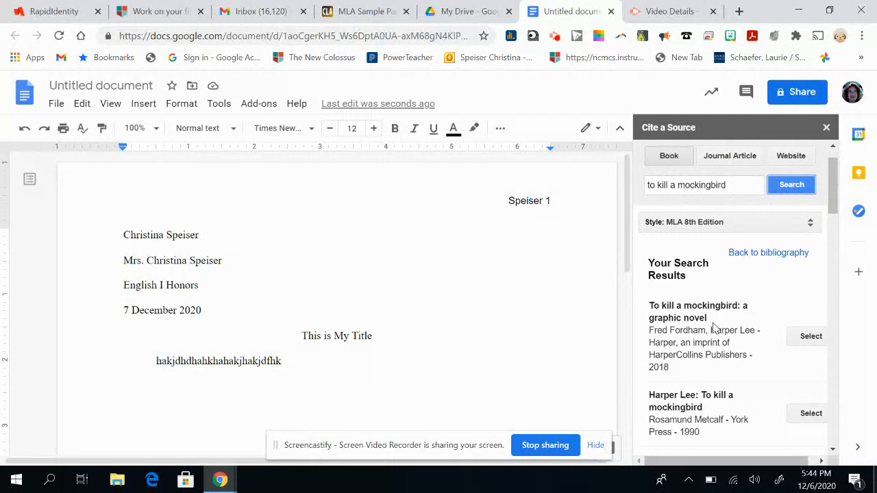
scroll(713, 328, "down", 3)
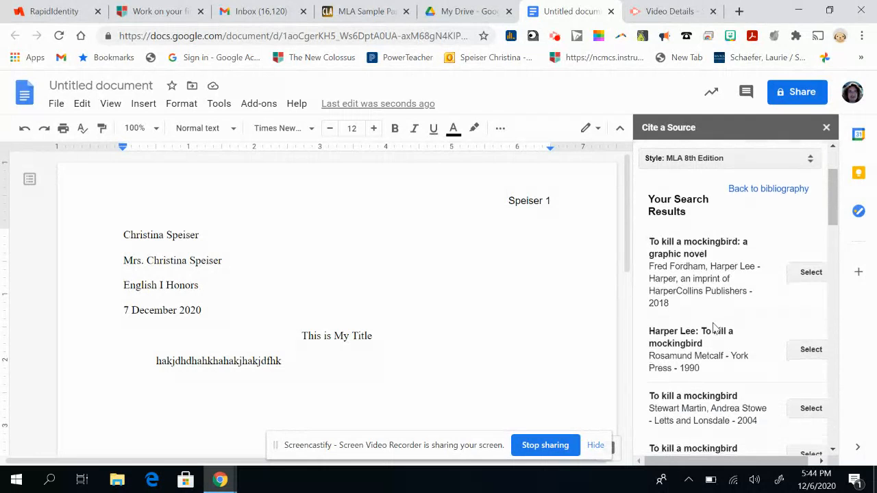
scroll(713, 328, "down", 1)
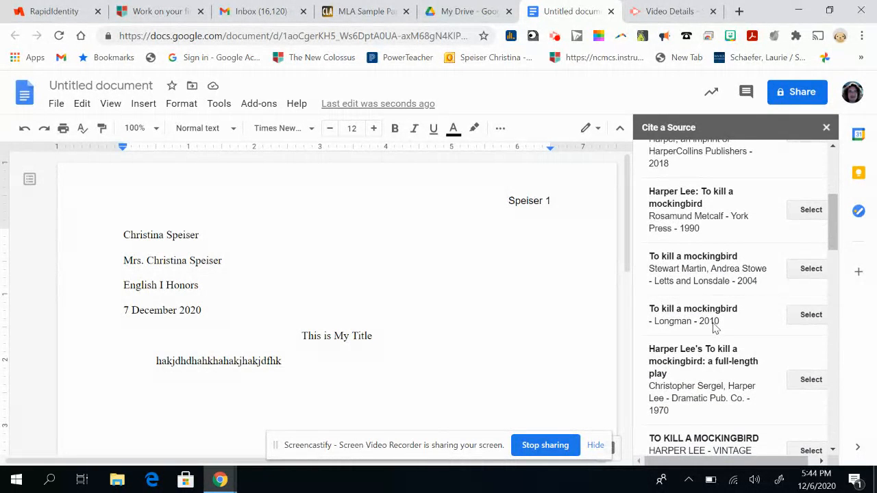
scroll(713, 329, "down", 3)
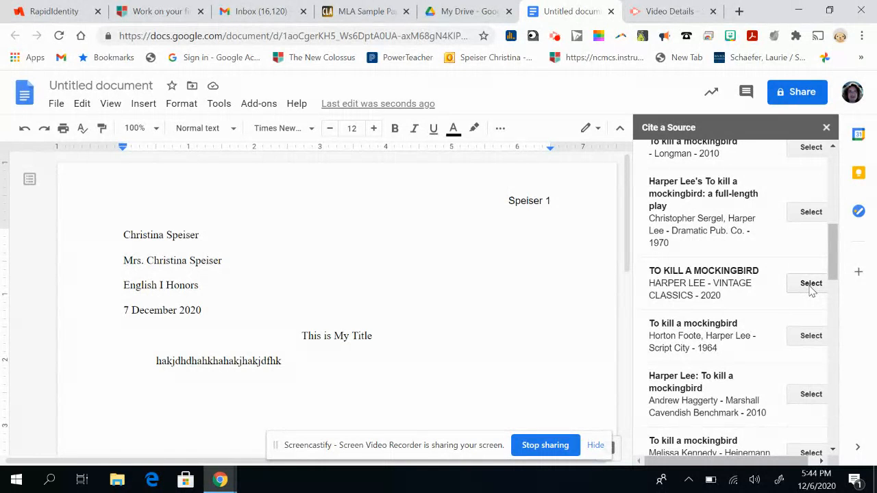
scroll(811, 291, "up", 8)
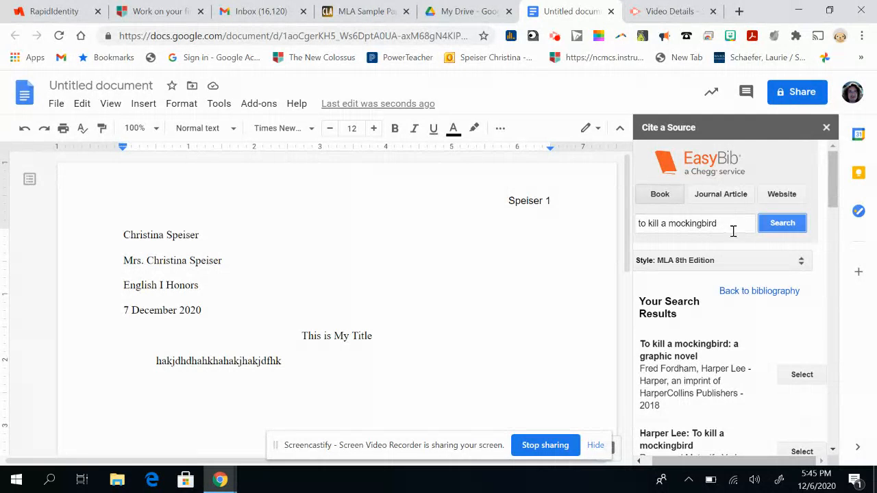
scroll(732, 297, "down", 2)
scroll(732, 297, "down", 5)
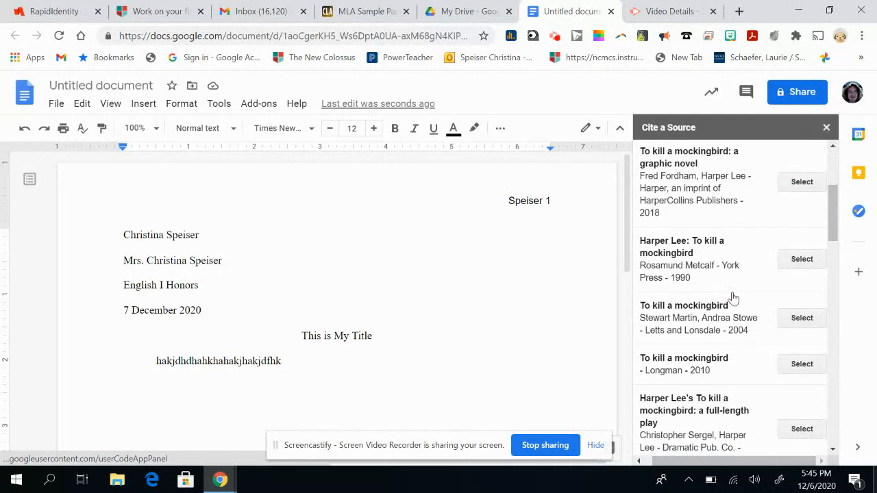
scroll(753, 291, "down", 1)
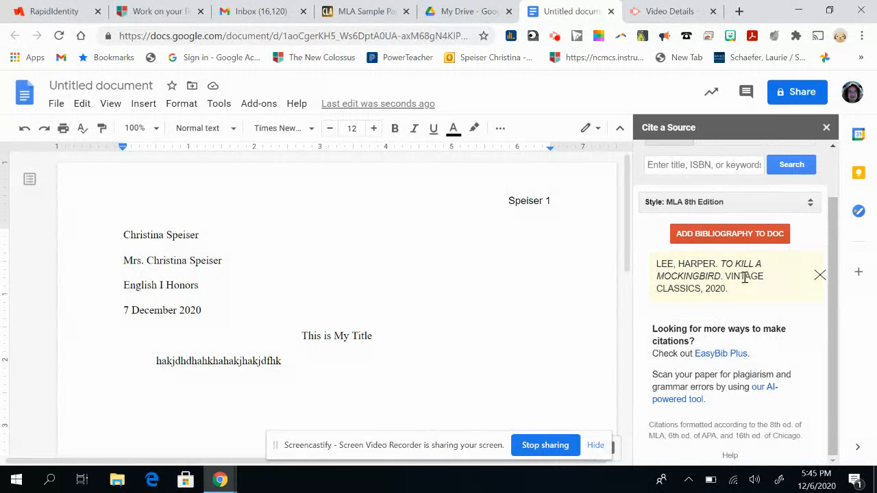
Add the EasyBib bibliography to the document and push its Works Cited section onto page 2 with blank lines after the body paragraph
left_click(727, 234)
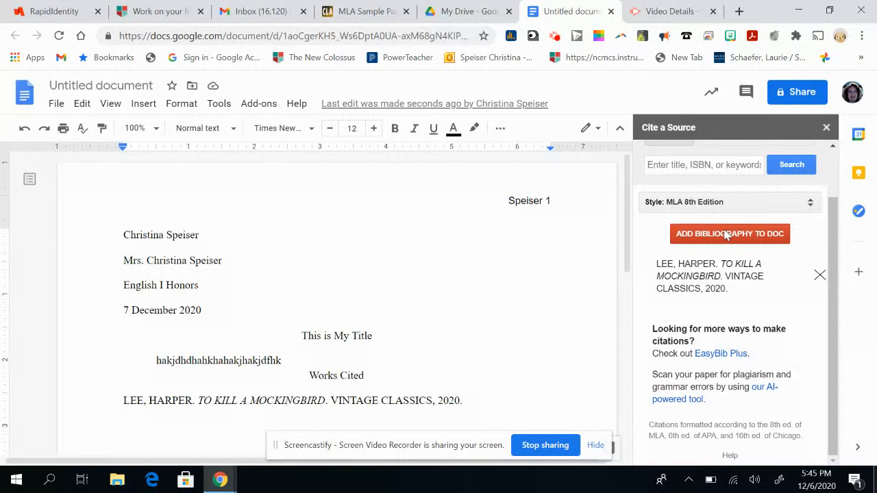
left_click(309, 360)
key("Return")
key("Return")
key("Return")
key("Return")
key("Return")
key("Return")
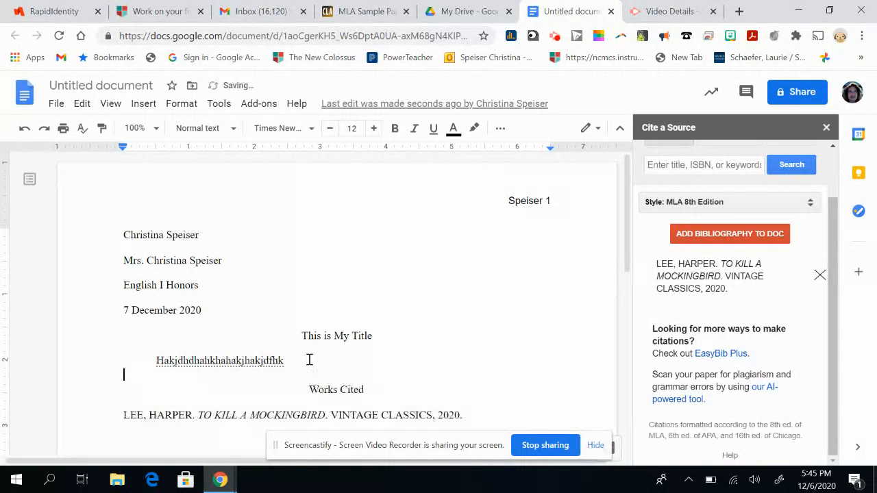
key("Return")
key("Return")
key("Return")
key("Return")
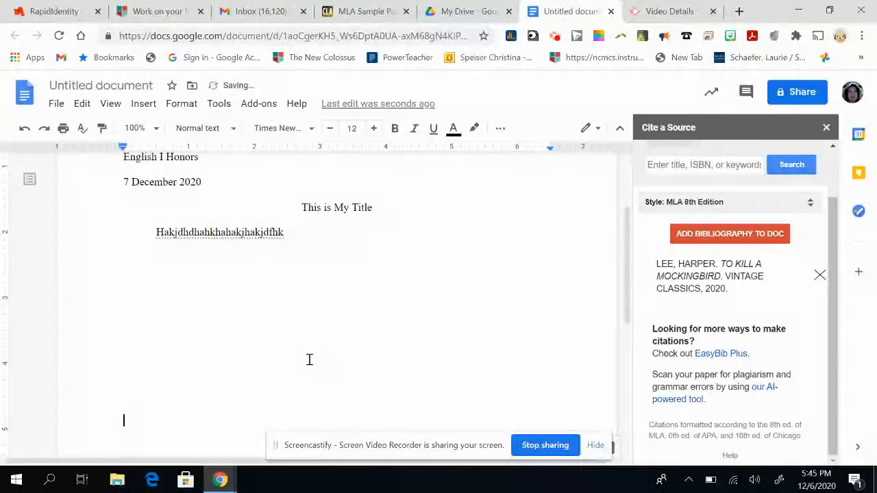
scroll(309, 360, "down", 5)
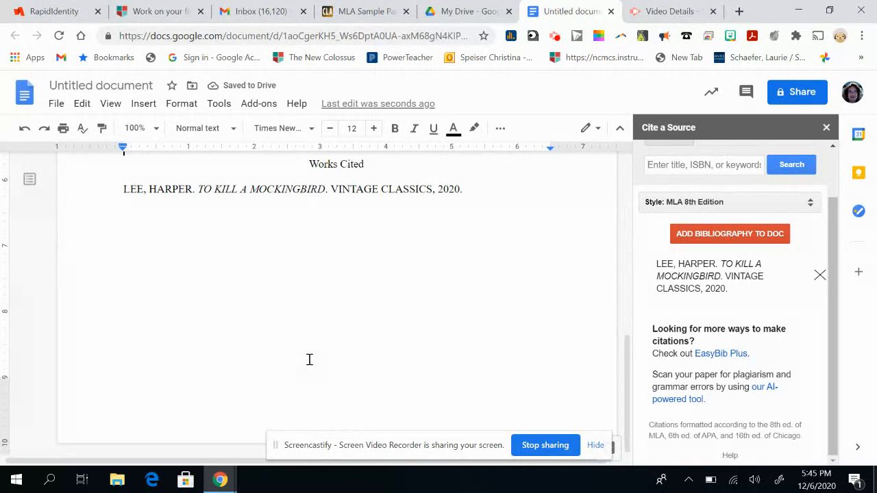
key("Return")
key("Return")
key("Return")
key("Return")
key("Return")
key("Return")
key("Return")
key("Return")
key("Return")
key("Return")
key("Return")
key("Return")
key("Return")
key("Return")
key("Return")
key("Return")
key("Return")
key("Return")
key("Return")
key("Return")
key("Return")
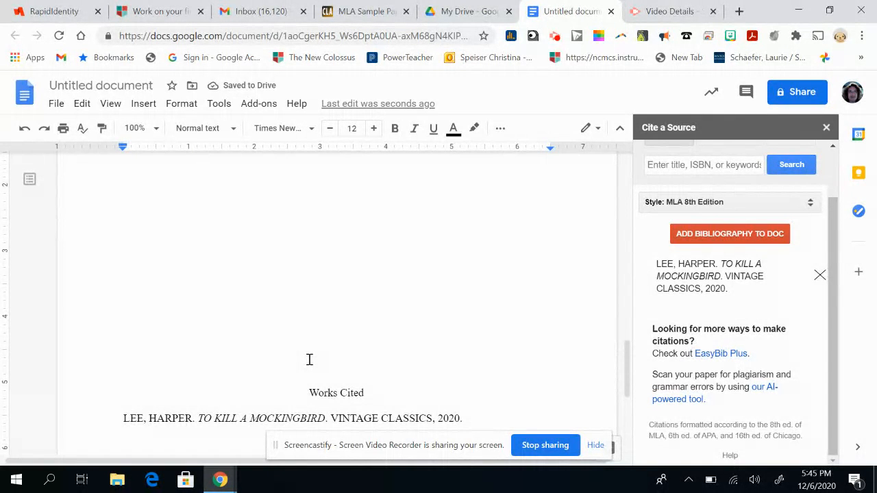
Remove the surplus blank lines above the Works Cited heading so that it sits on the first line of page 2
key("BackSpace")
key("BackSpace")
key("BackSpace")
key("BackSpace")
key("BackSpace")
key("BackSpace")
key("BackSpace")
key("BackSpace")
key("BackSpace")
key("BackSpace")
key("BackSpace")
key("BackSpace")
key("BackSpace")
key("BackSpace")
key("BackSpace")
key("BackSpace")
key("BackSpace")
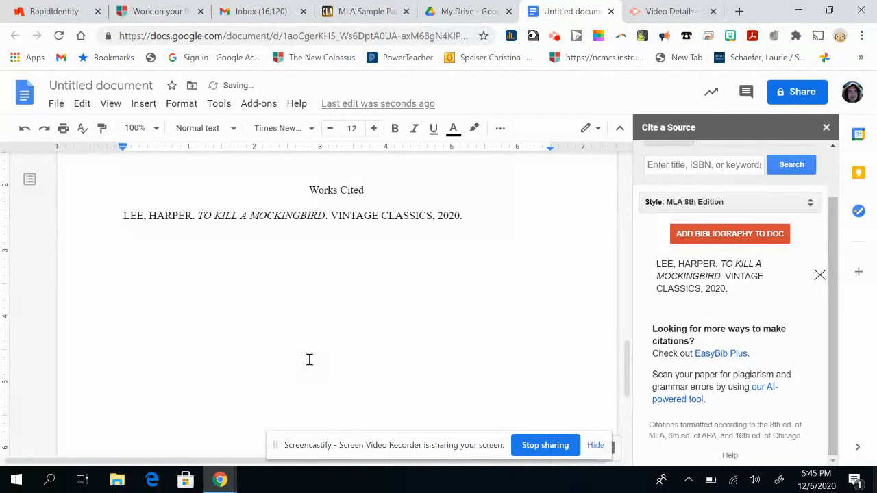
key("Return")
key("Return")
key("Return")
key("Return")
key("Return")
key("Return")
key("Return")
key("Return")
key("BackSpace")
key("BackSpace")
key("BackSpace")
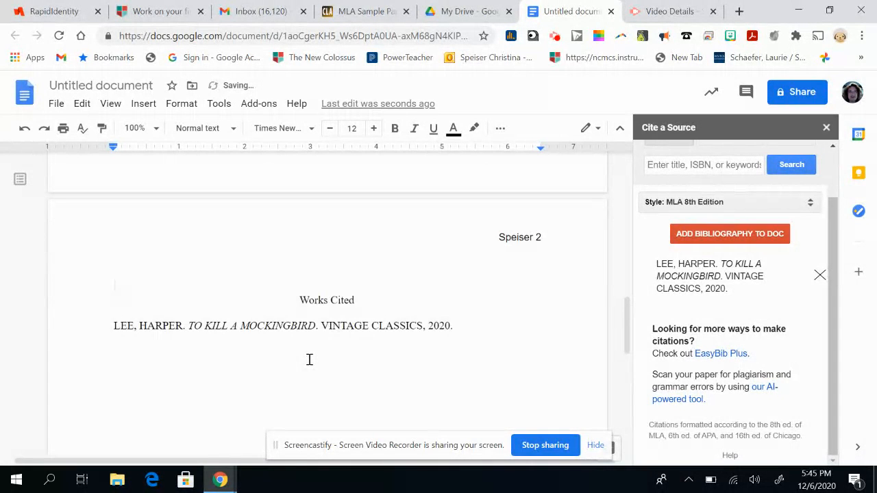
key("BackSpace")
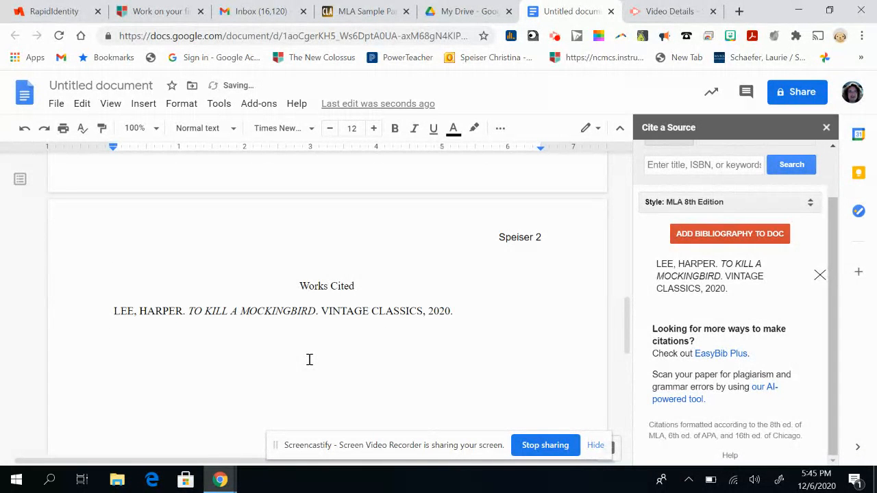